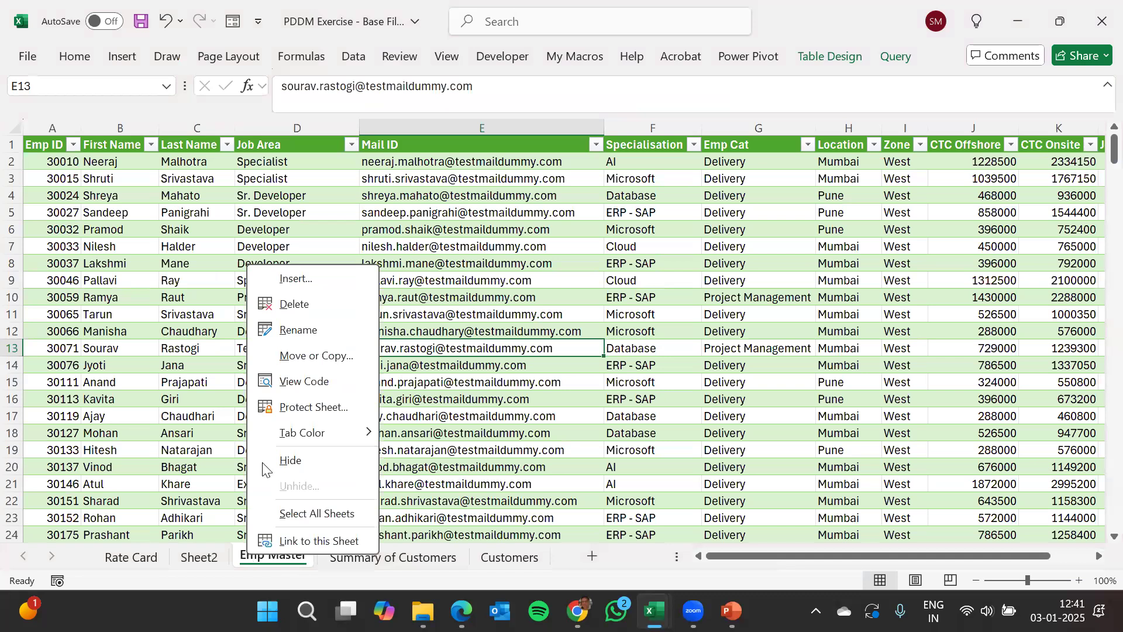
Delete the Emp Master worksheet and the Sheet2 pivot table sheet from the workbook.
click(296, 304)
key(Return)
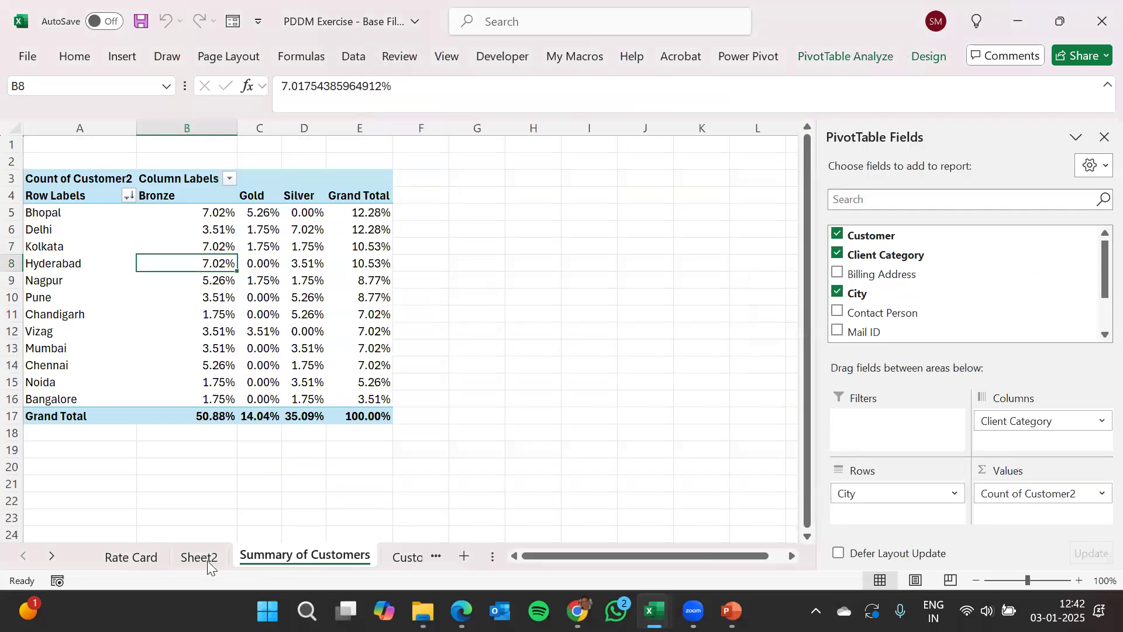
click(207, 561)
right_click(207, 561)
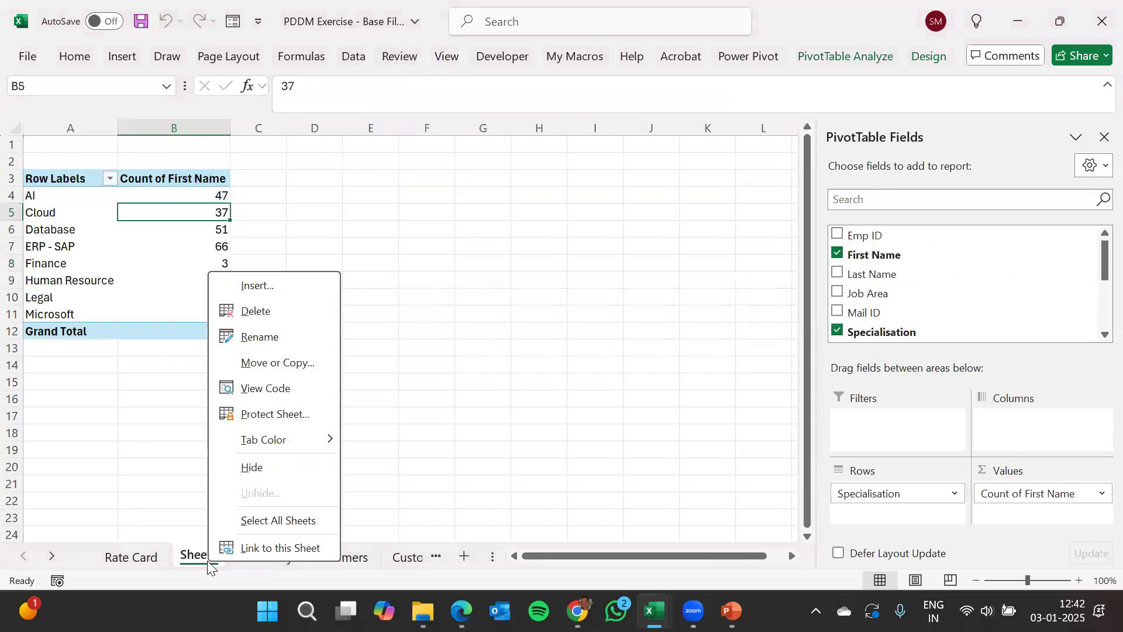
click(283, 311)
key(Return)
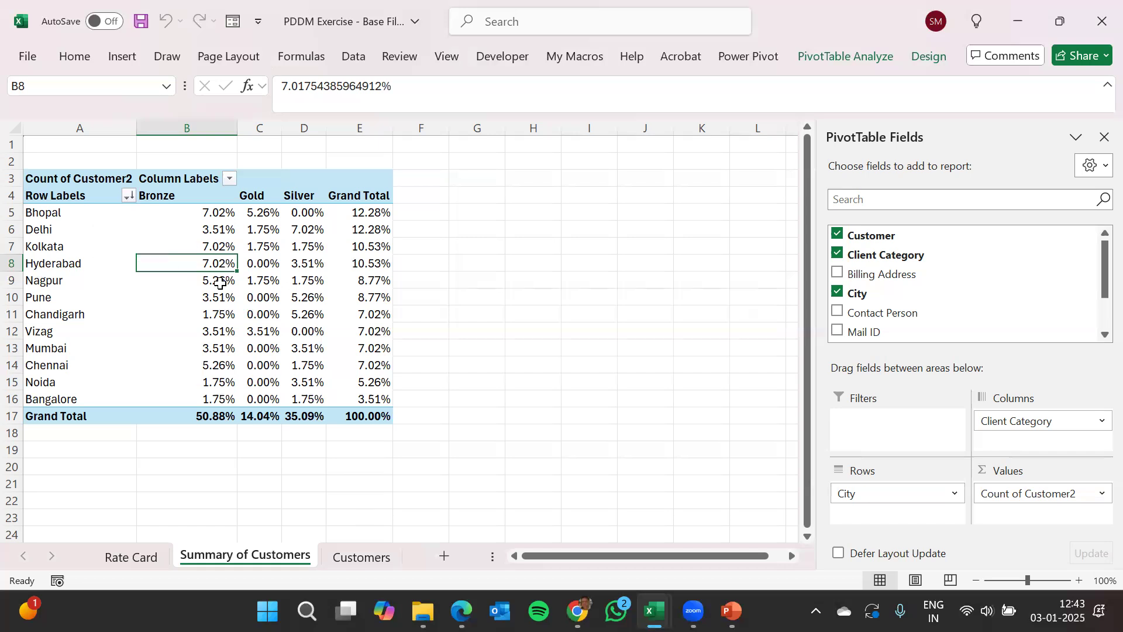
Start a folder data import and choose the Emp Master folder inside Auto Created Files as the source.
click(355, 59)
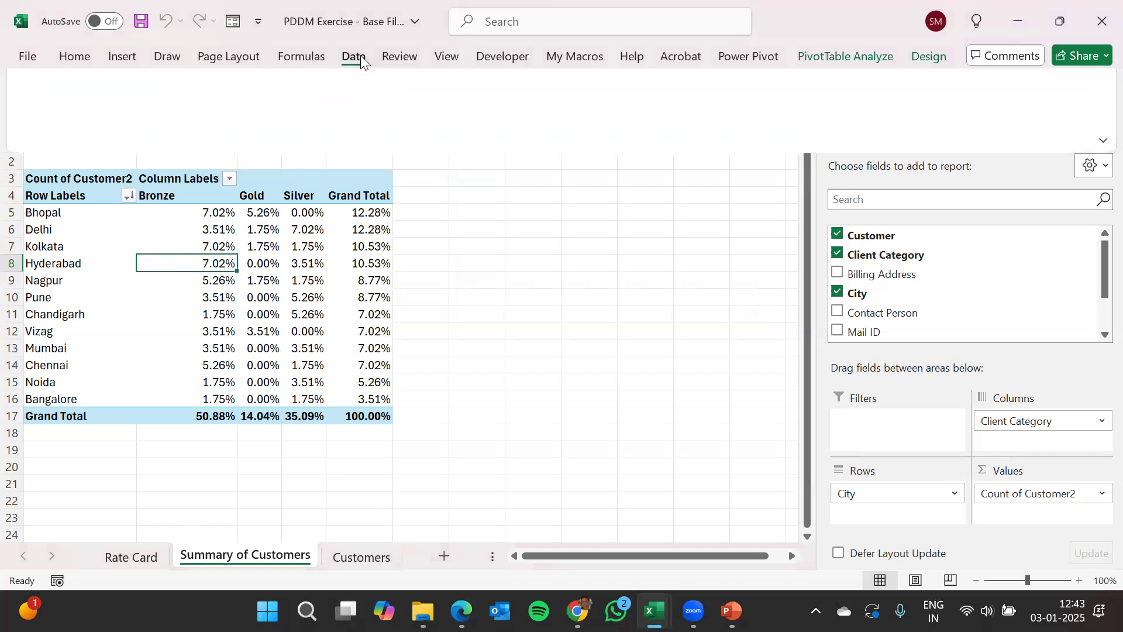
click(36, 120)
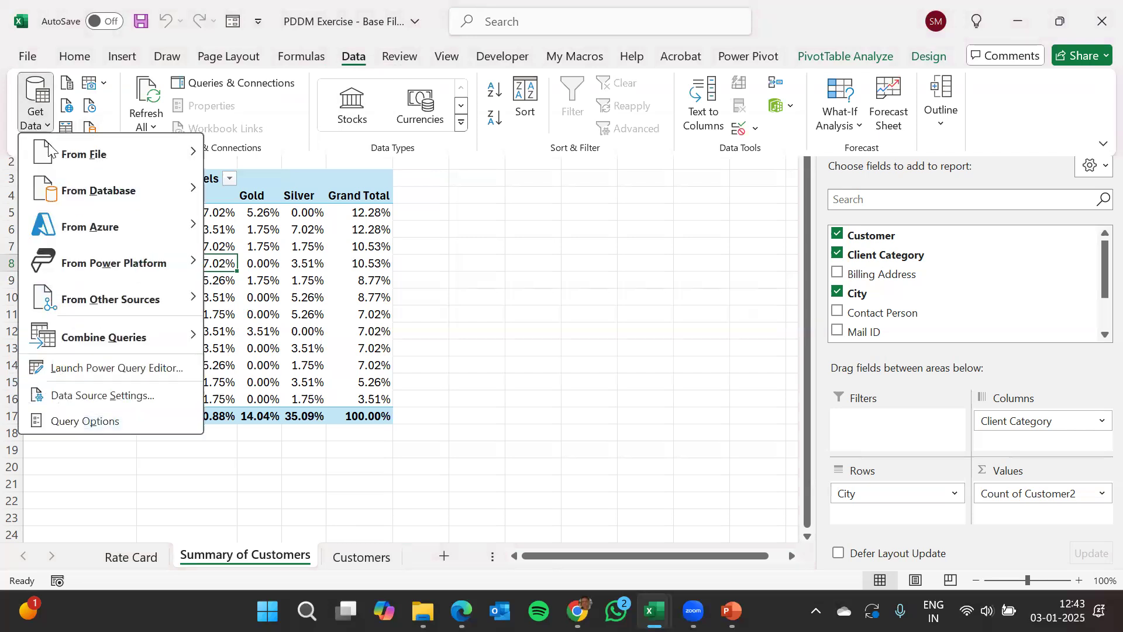
mouse_move(97, 155)
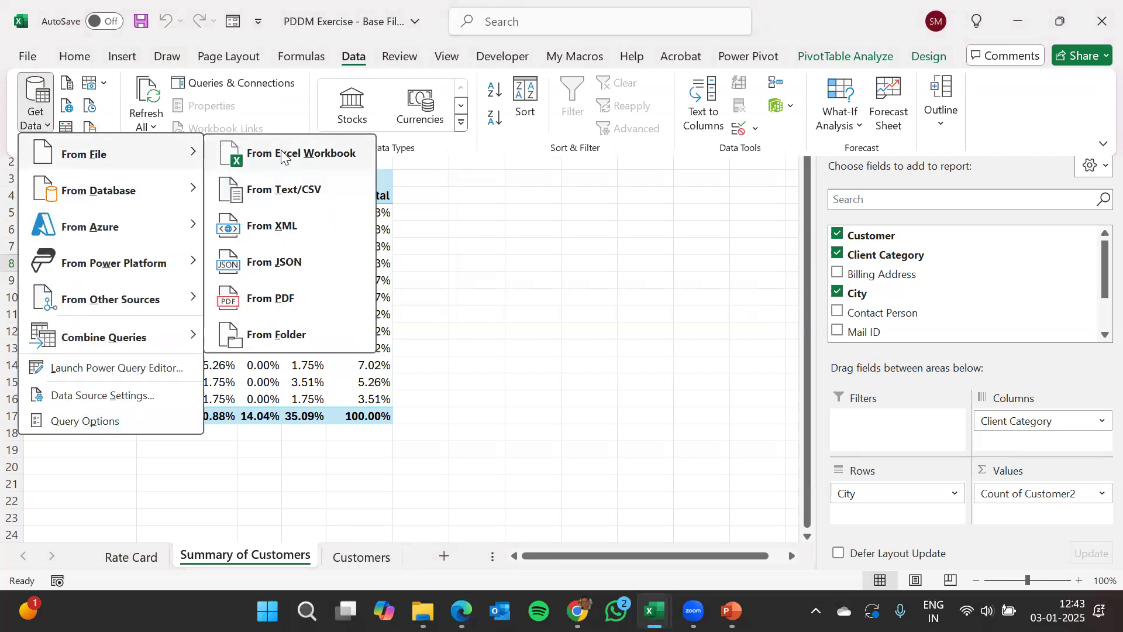
click(286, 339)
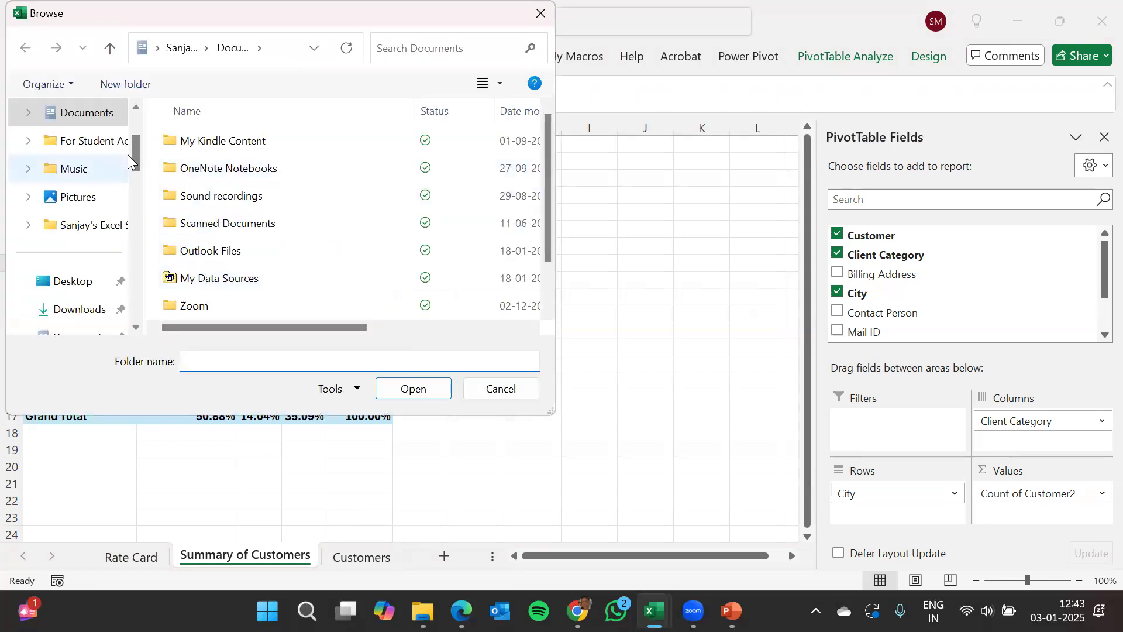
drag(137, 158, 136, 214)
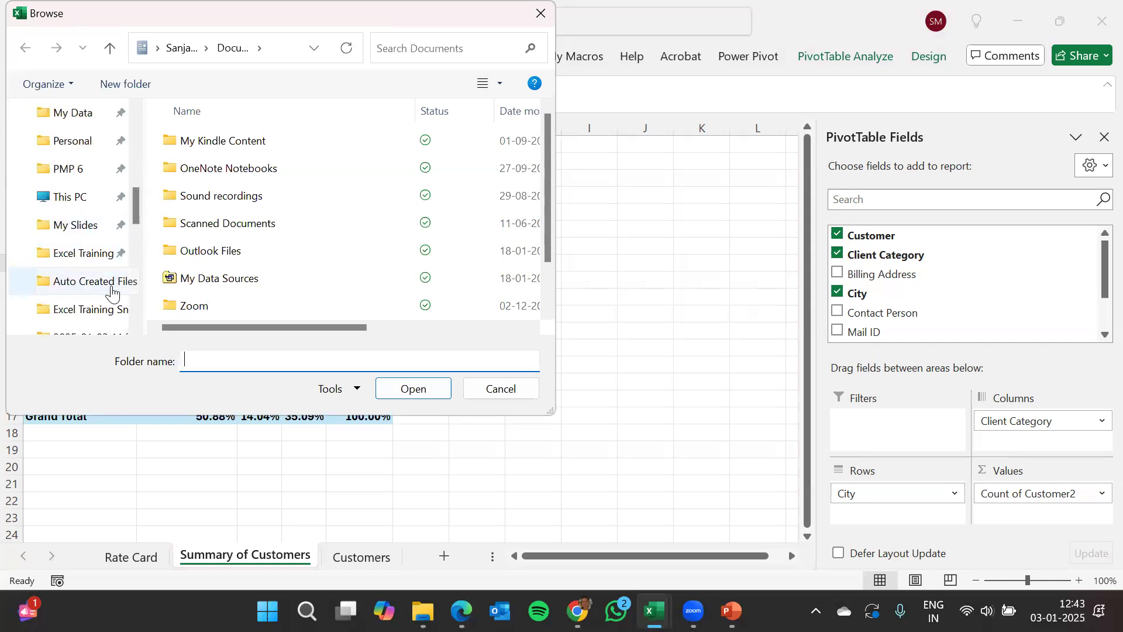
click(112, 292)
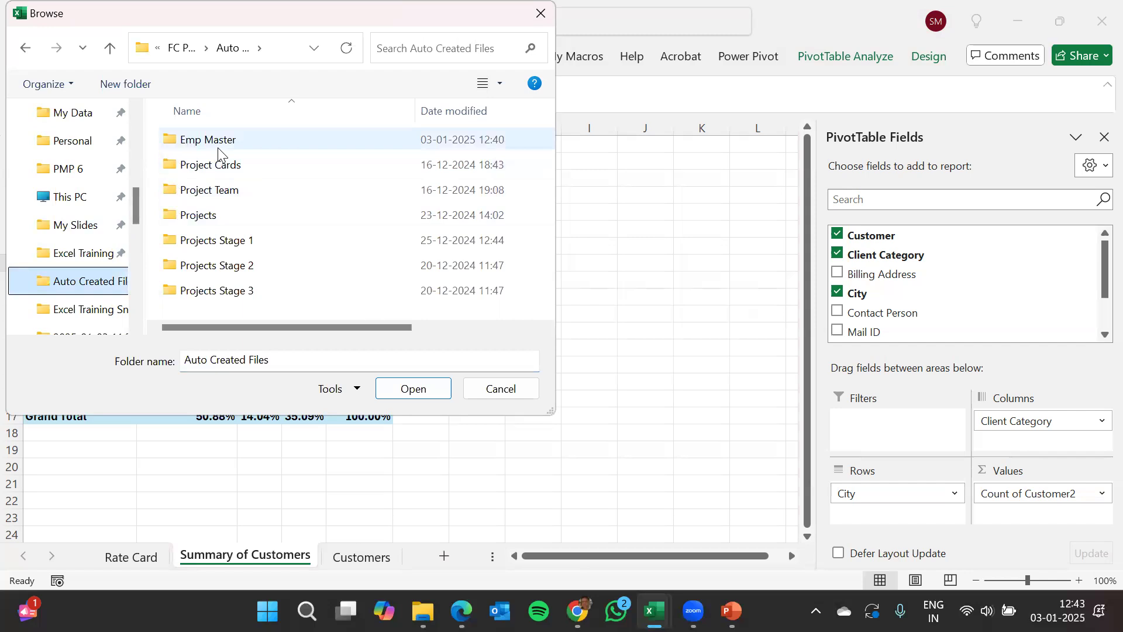
double_click(241, 146)
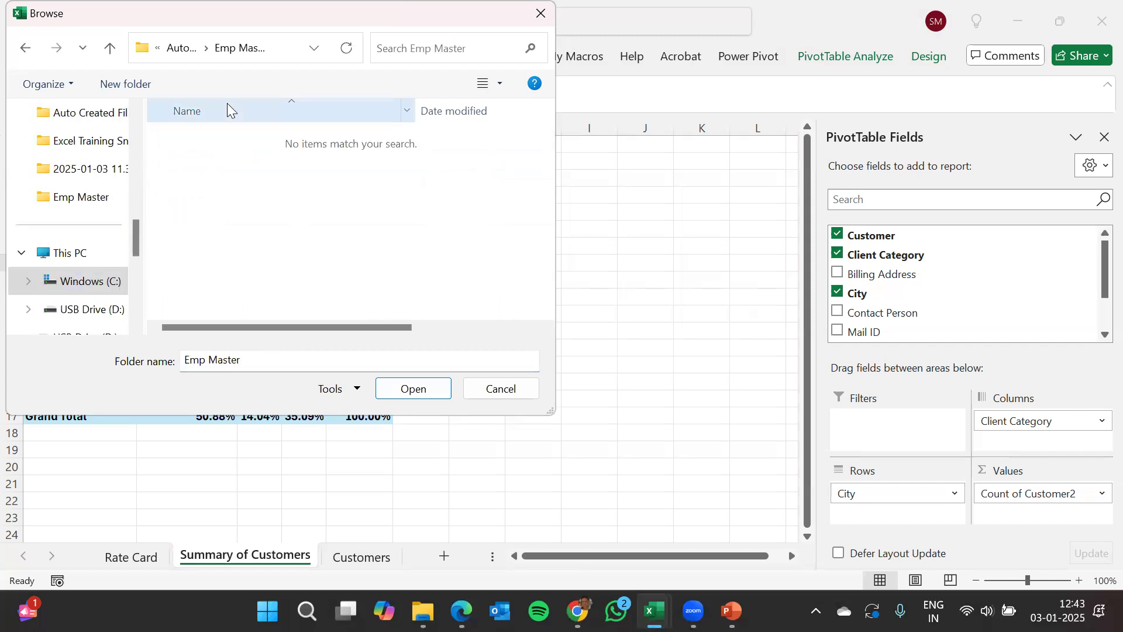
click(191, 53)
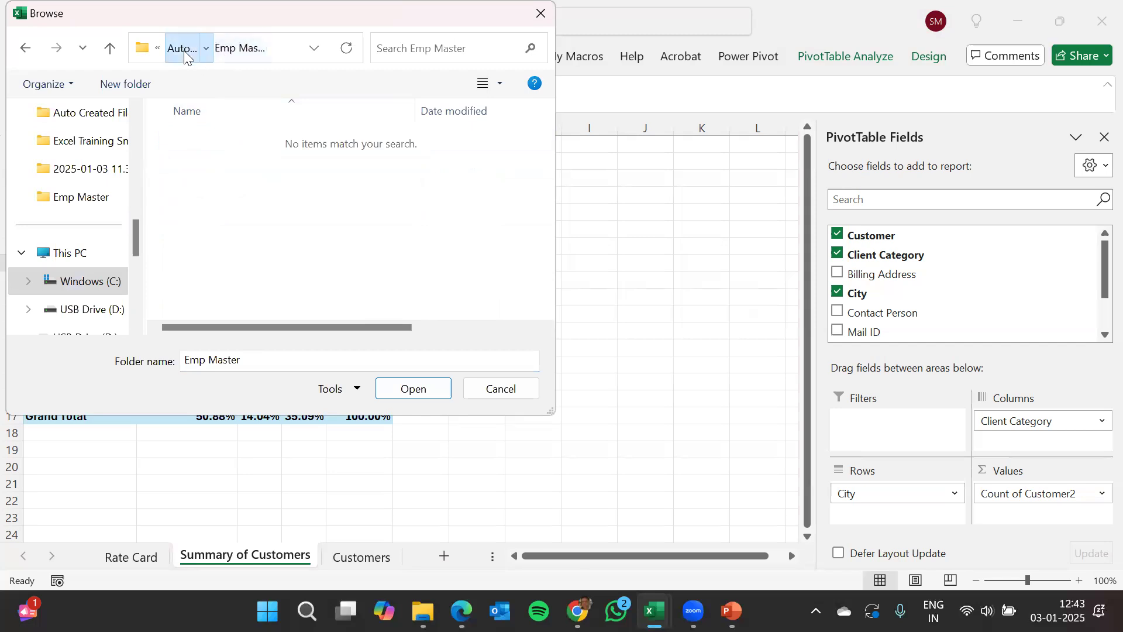
click(219, 140)
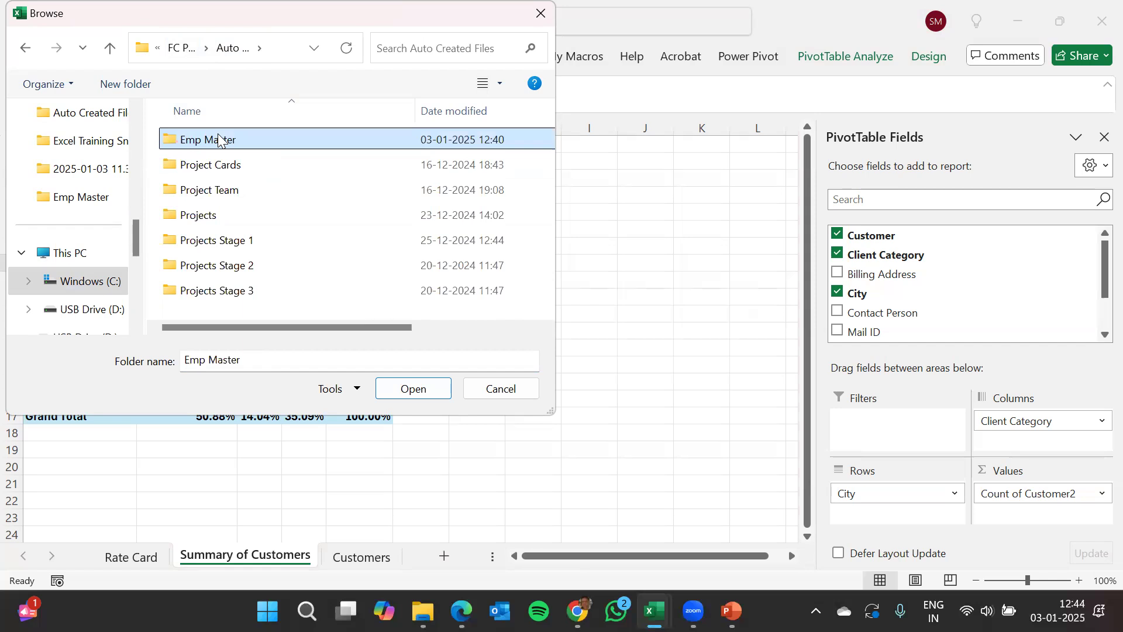
click(411, 390)
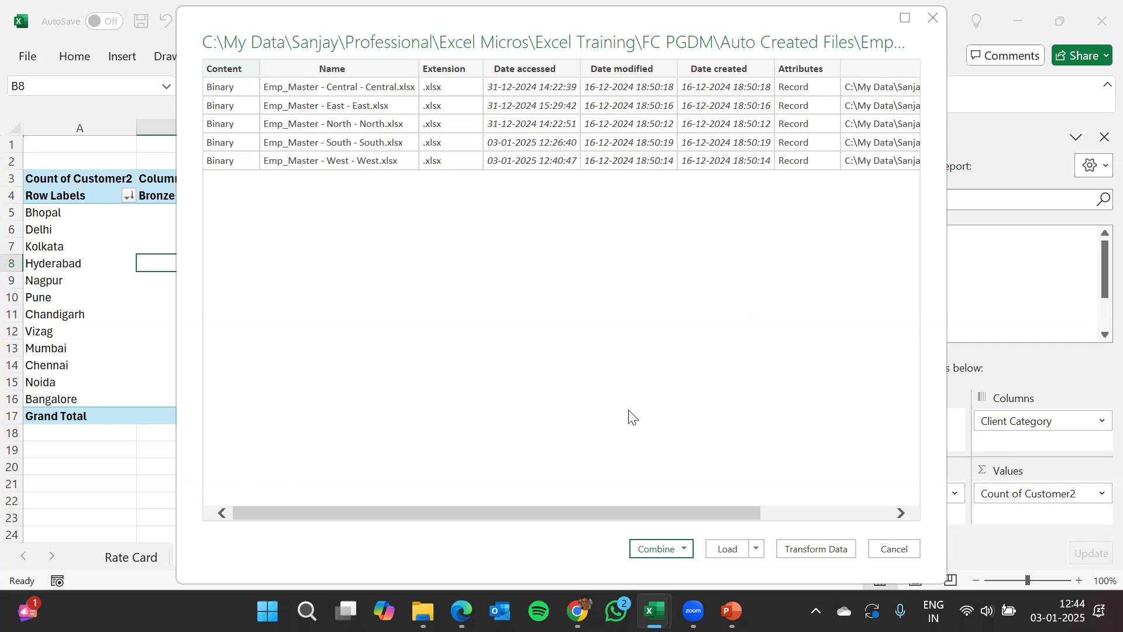
Combine and load the Emp_Master files, extracting Sheet1 from each with the first file as sample.
click(685, 550)
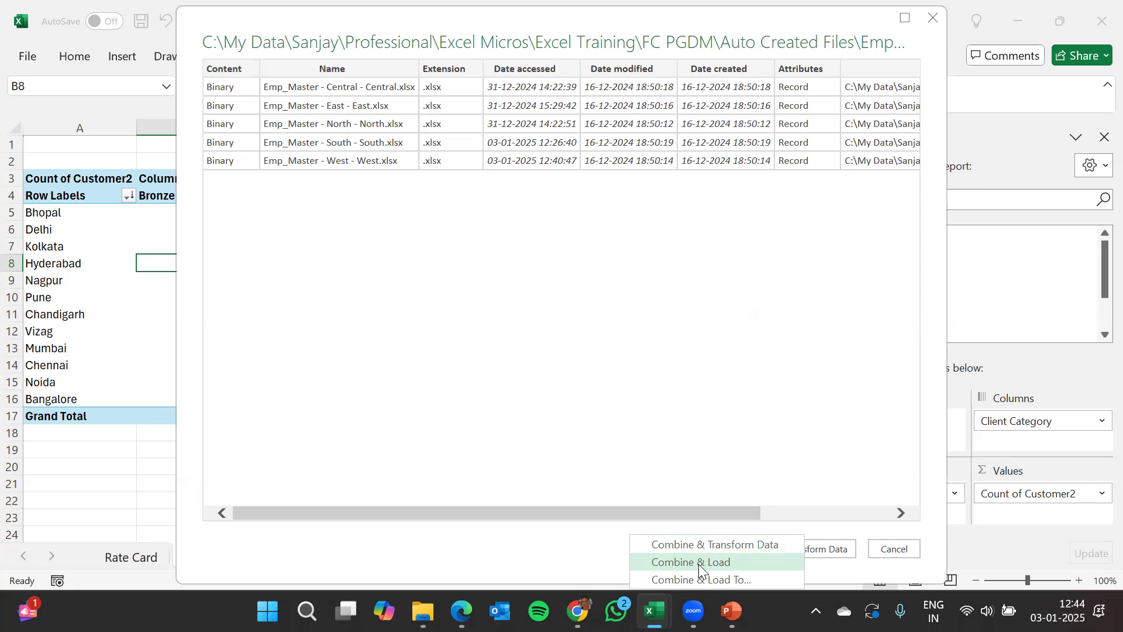
click(699, 562)
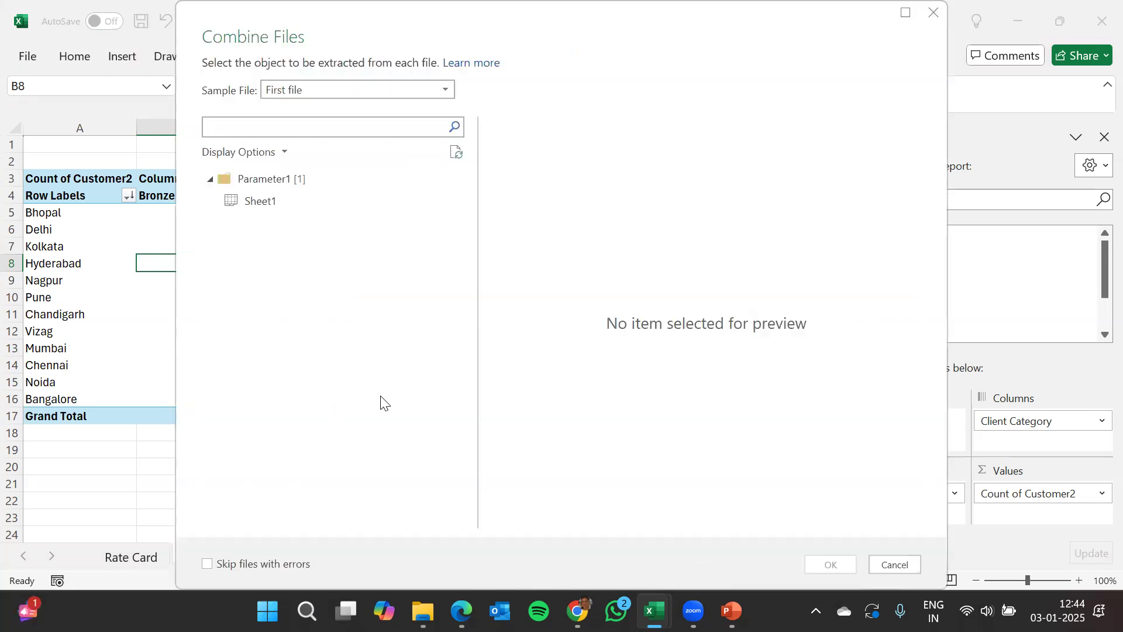
click(262, 208)
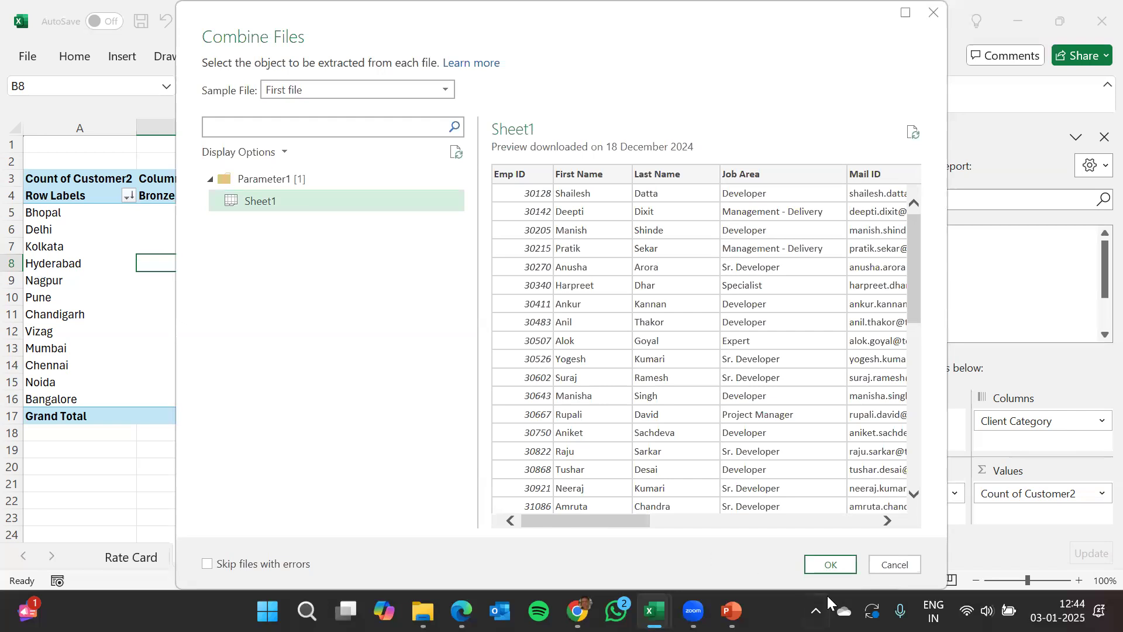
click(831, 565)
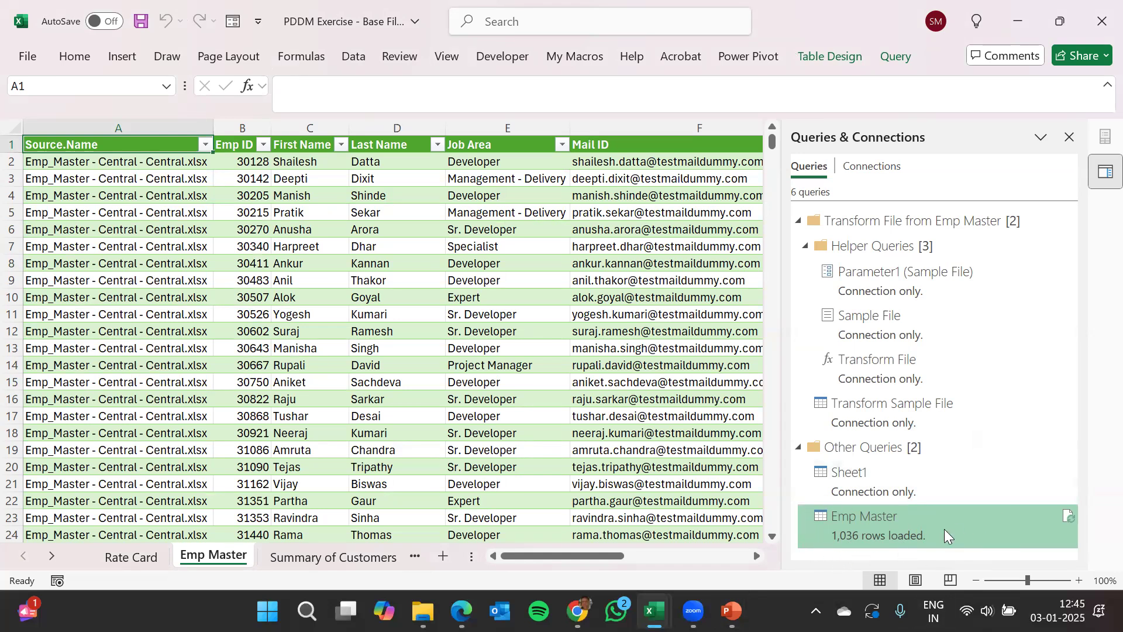
Examine the Source.Name column down the combined Emp Master table to see which regional file each row comes from.
mouse_move(942, 517)
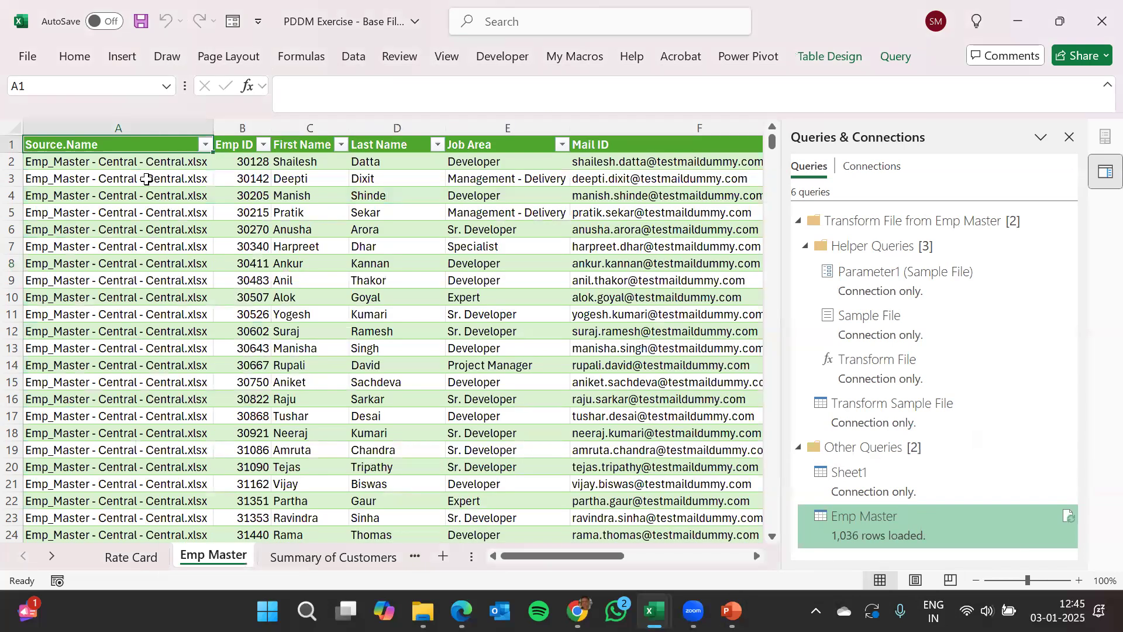
click(150, 179)
key(Up)
key(Up)
key(Down)
key(Up)
key(Down)
key(Down)
key(Down)
key(Down)
key(Down)
key(Down)
key(Down)
key(Down)
key(Down)
key(Down)
key(Down)
key(Down)
key(Down)
key(Down)
key(Down)
key(Down)
key(Down)
key(Down)
key(Down)
key(Down)
key(Down)
key(Down)
key(Down)
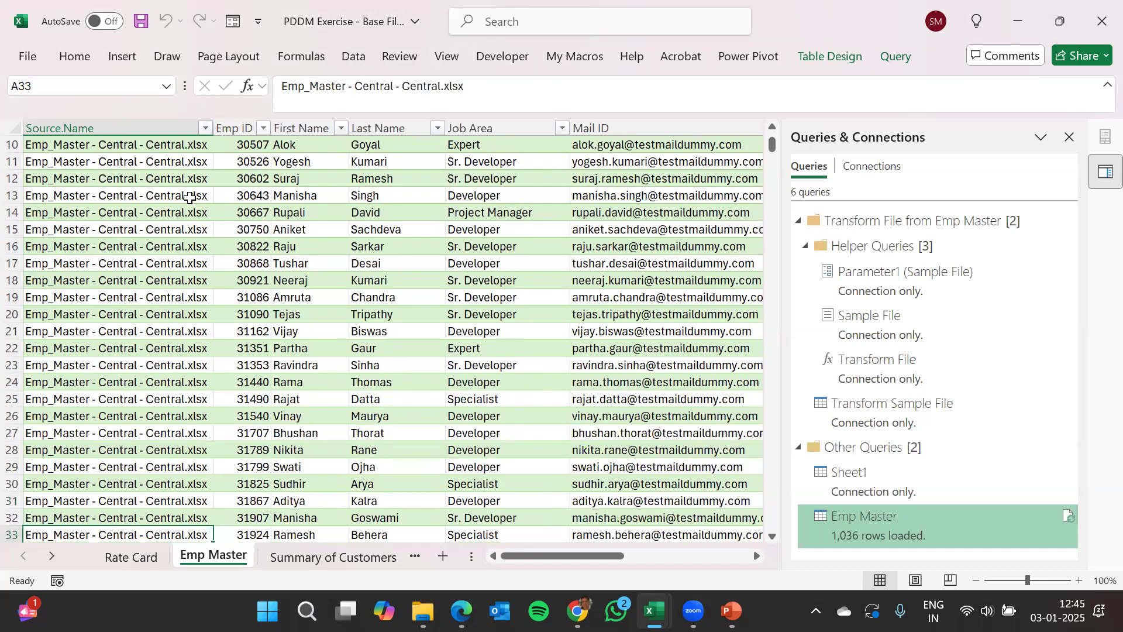
scroll(256, 264, down, 6)
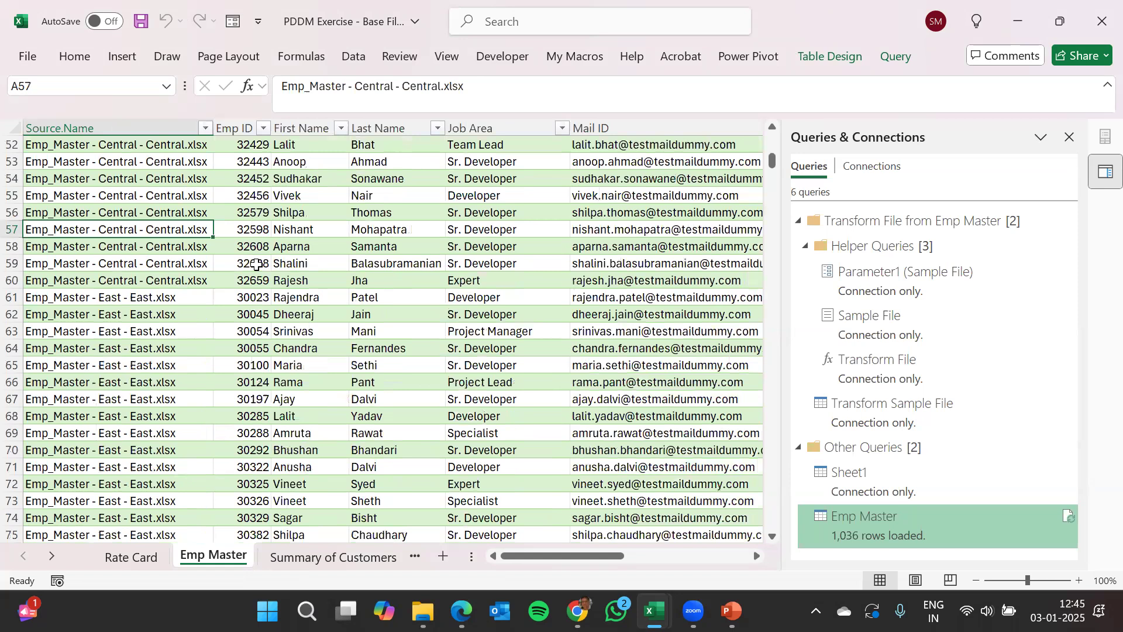
scroll(256, 265, down, 6)
scroll(256, 264, down, 15)
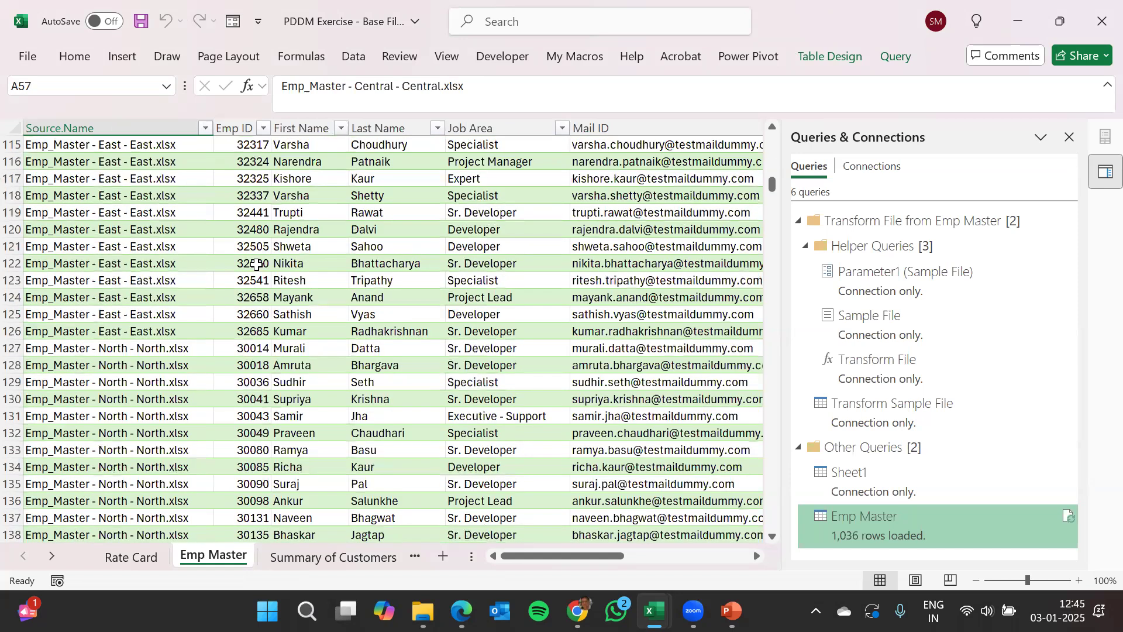
scroll(256, 264, down, 11)
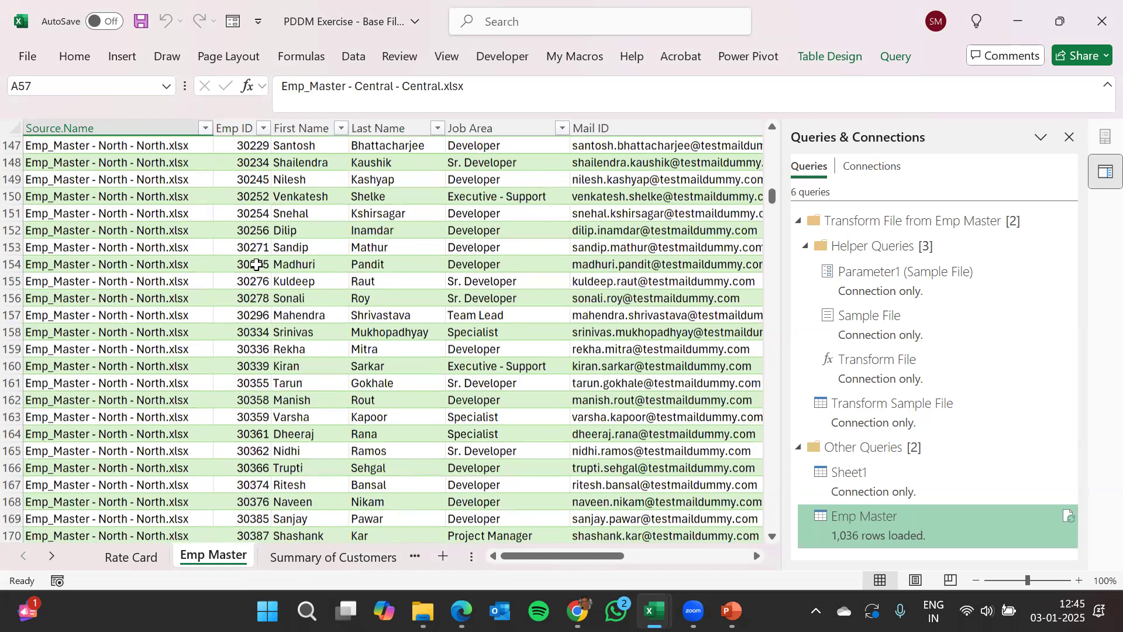
scroll(257, 264, up, 20)
scroll(256, 264, up, 20)
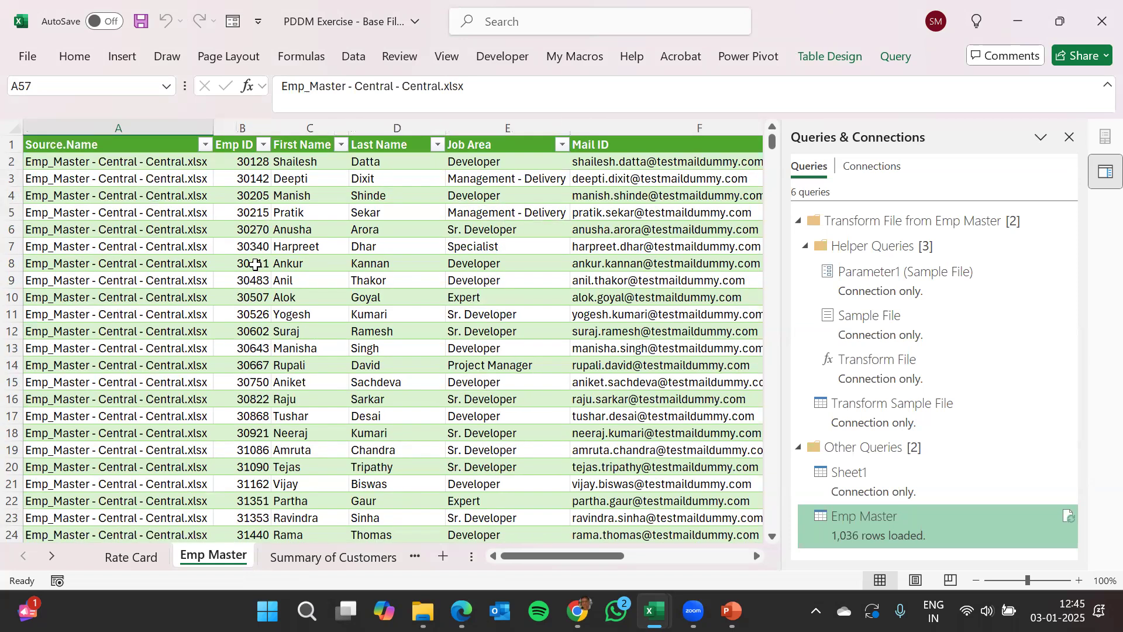
Look across the first employee record of the combined table, from Source.Name to the Joined On column.
click(240, 162)
key(Left)
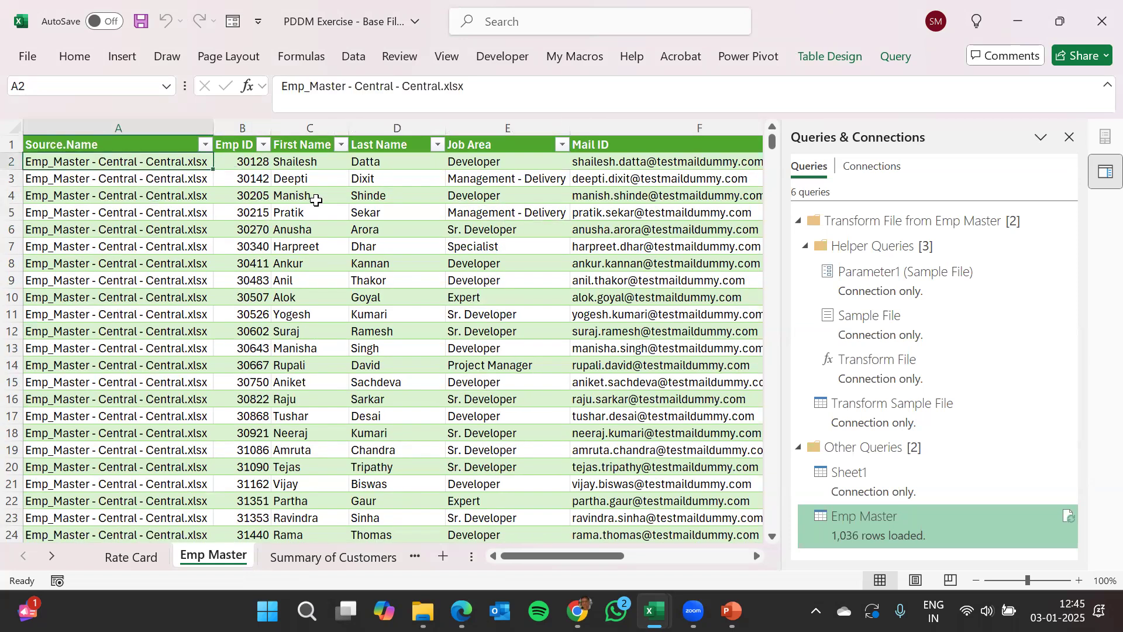
key(Right)
key(Right)
key(Right)
key(Right)
key(Right)
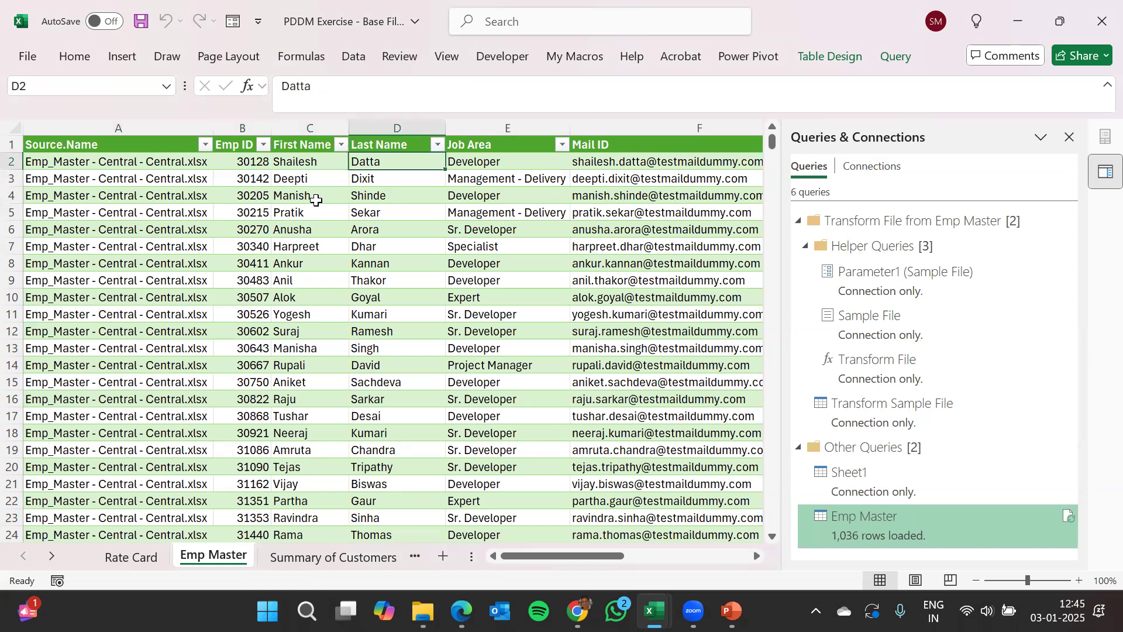
key(Right)
key(Right)
key(Right)
key(Right)
key(Right)
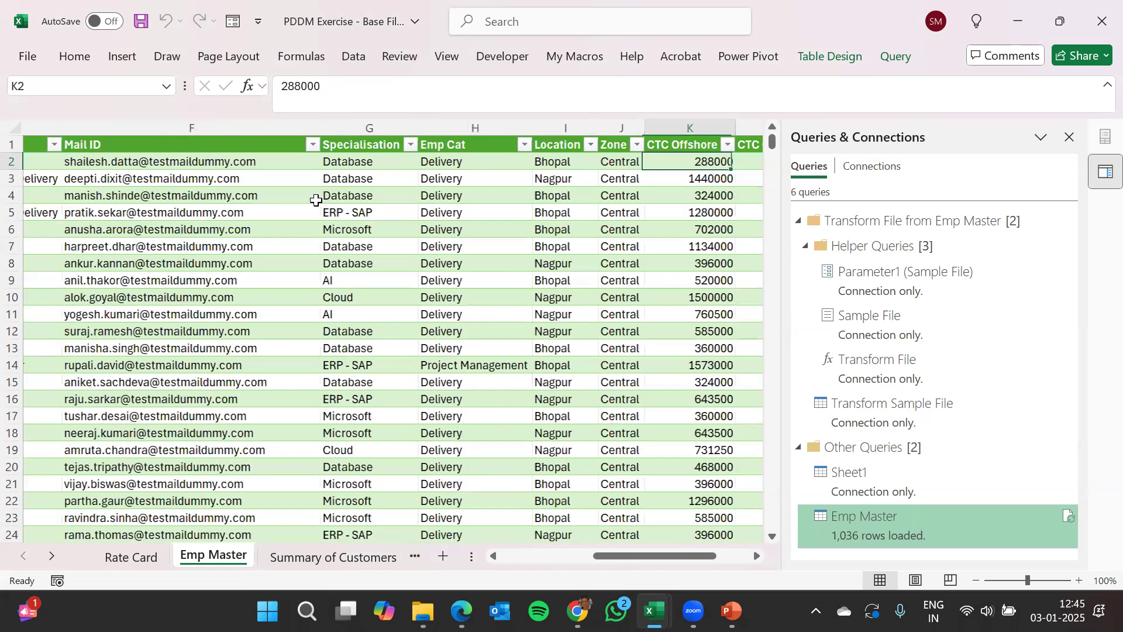
scroll(316, 200, right, 2)
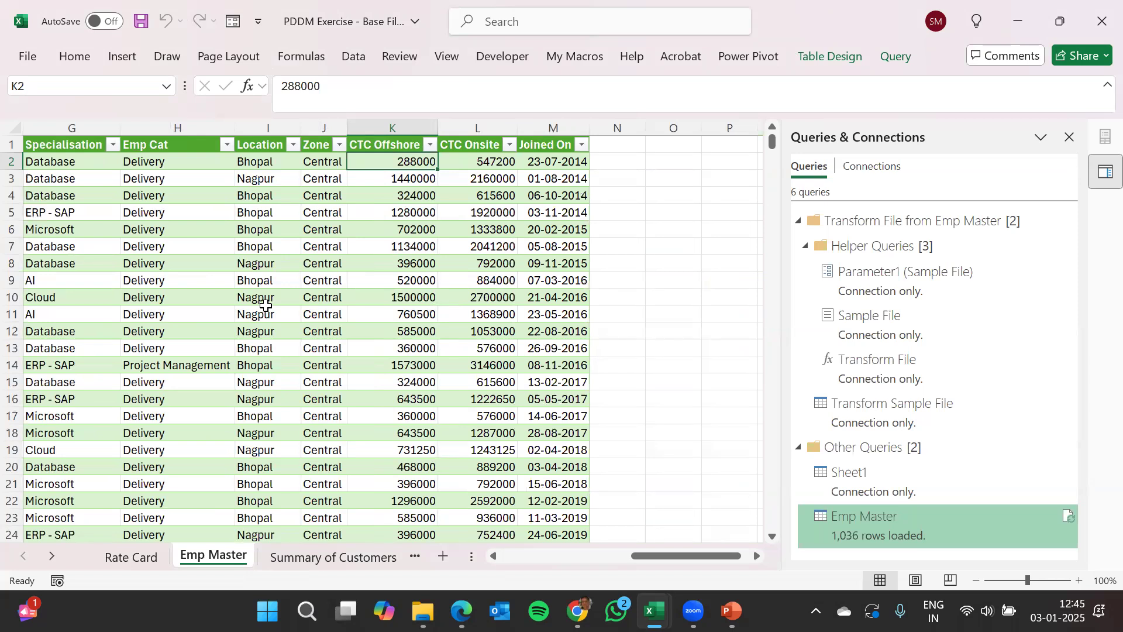
Review the combined table's design options and the Refresh command available for its cells.
click(840, 57)
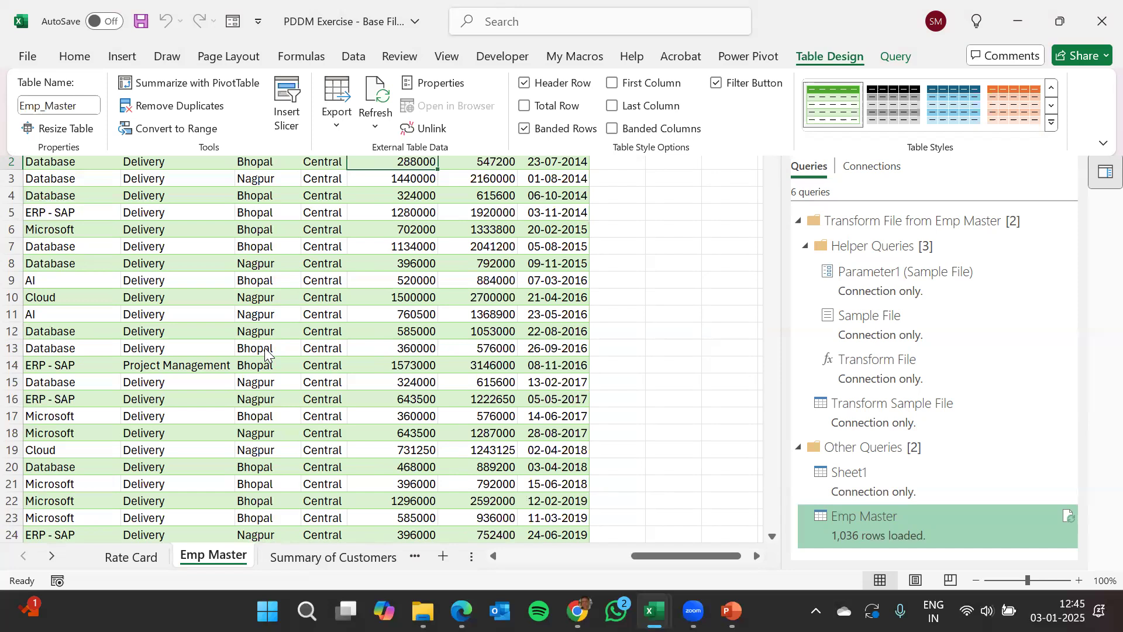
key(Escape)
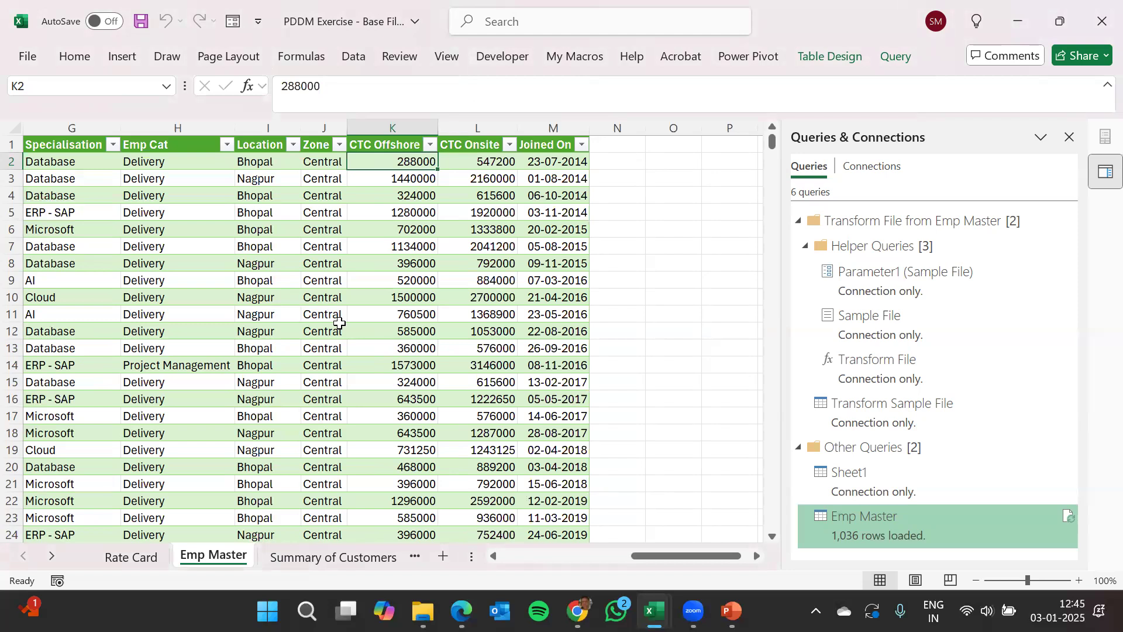
click(152, 230)
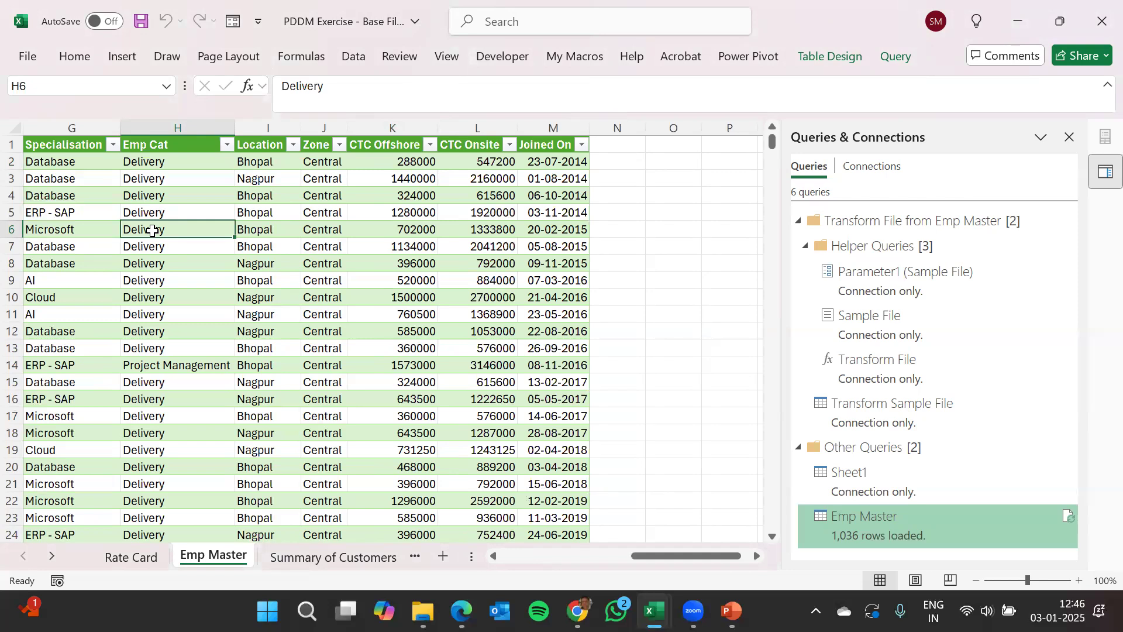
right_click(153, 230)
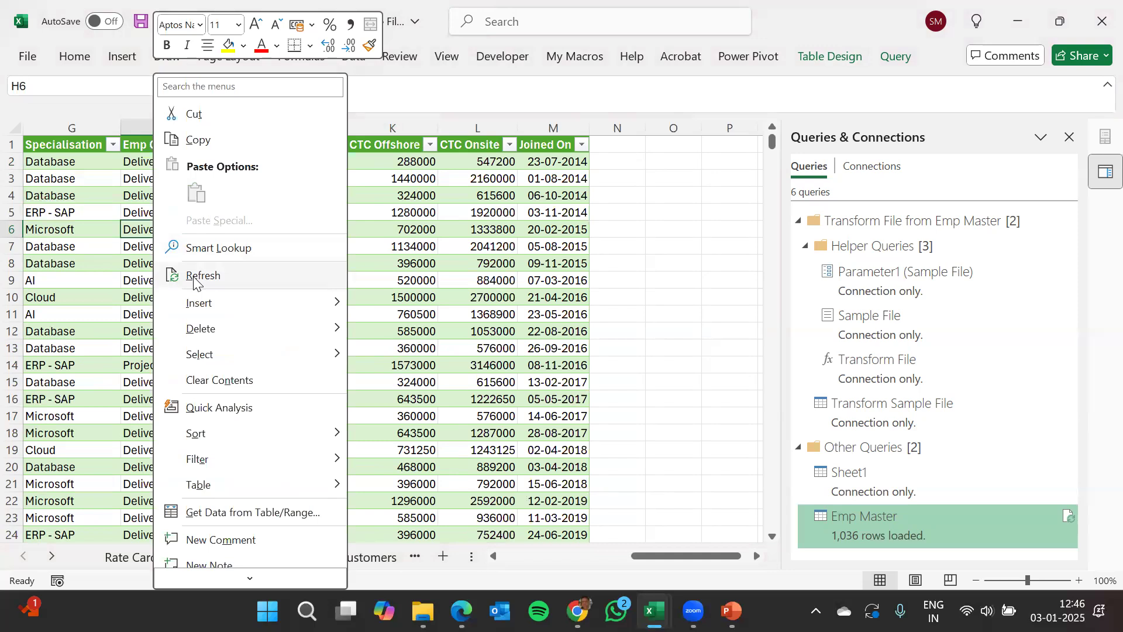
key(Escape)
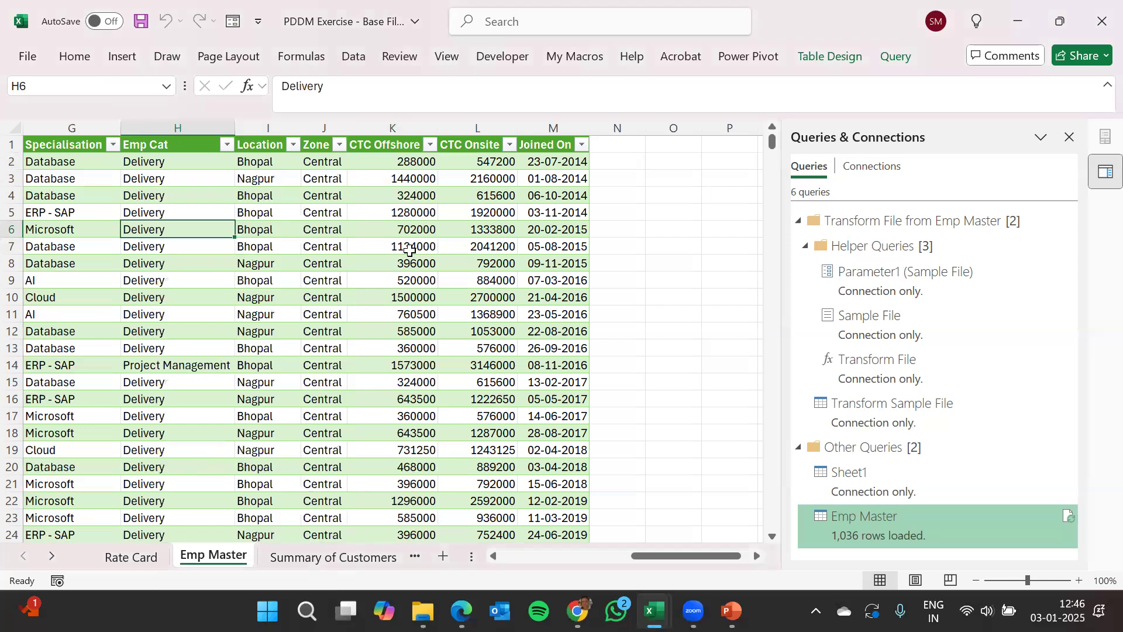
click(406, 248)
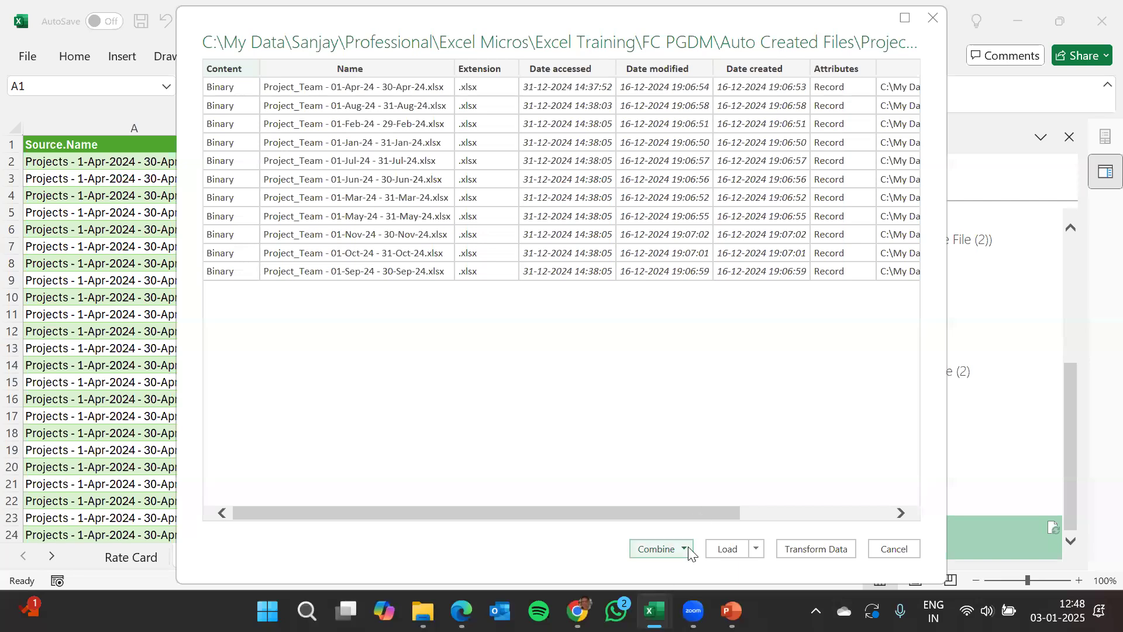
Combine and load the Project_Team files, extracting Sheet1 from each with the first file as sample.
click(684, 549)
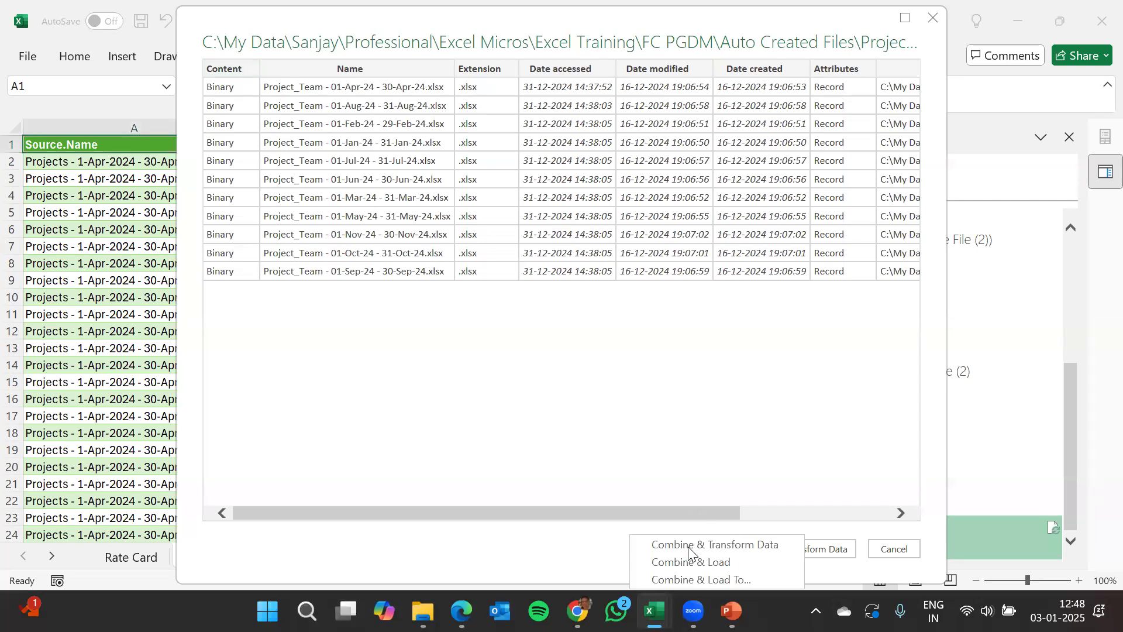
click(691, 562)
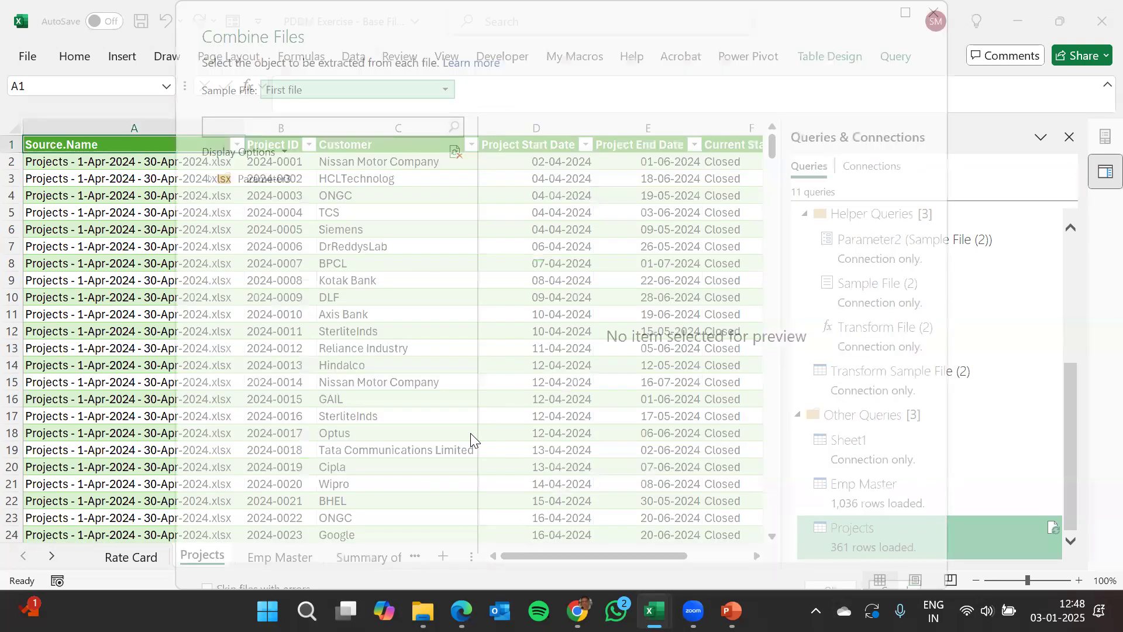
click(271, 202)
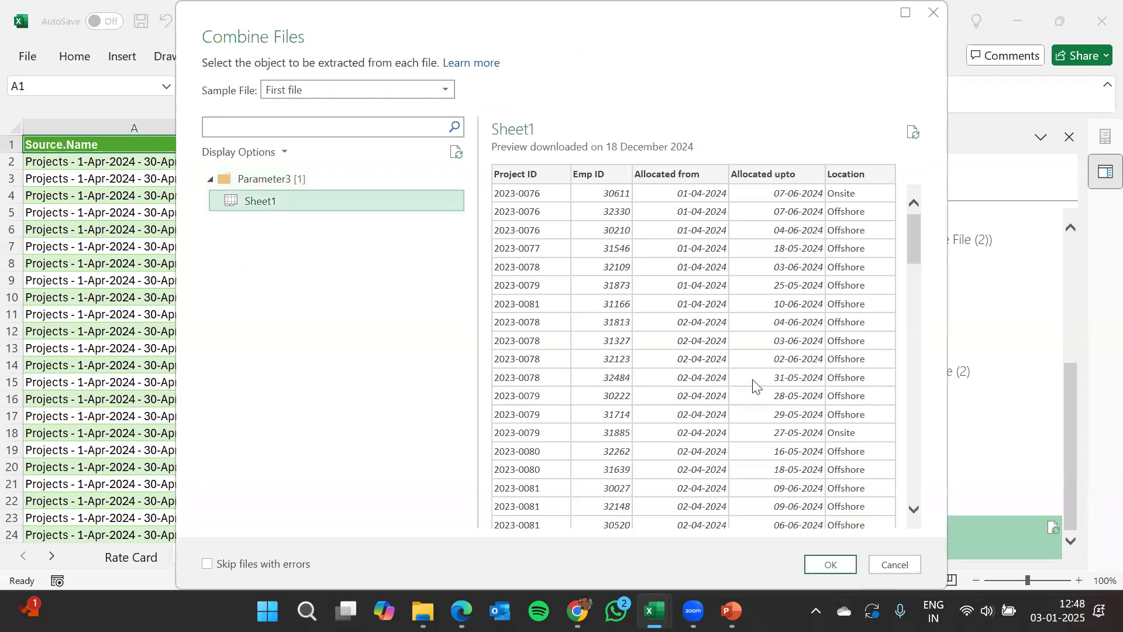
click(822, 568)
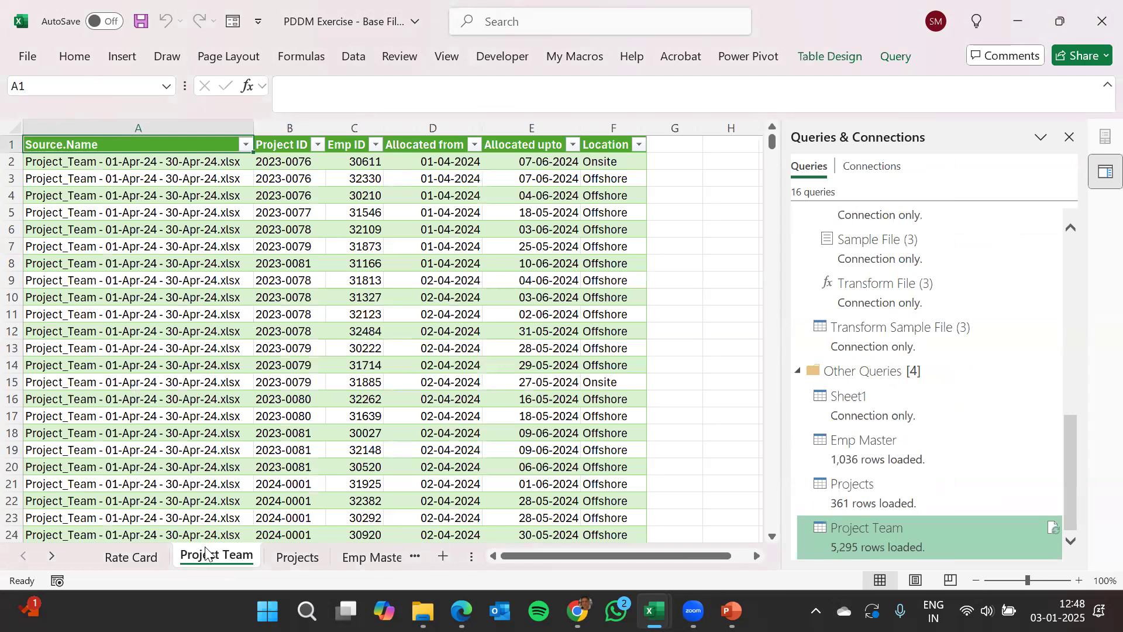
Review the loaded Project Team table, then the Projects table and the table design options available for it.
click(313, 327)
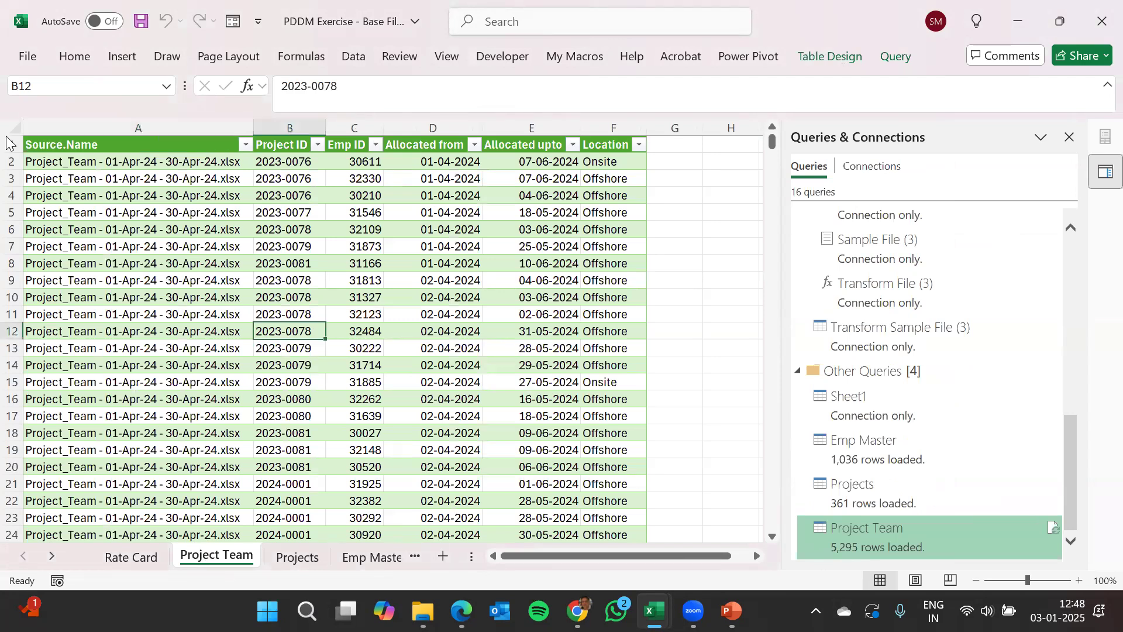
click(304, 559)
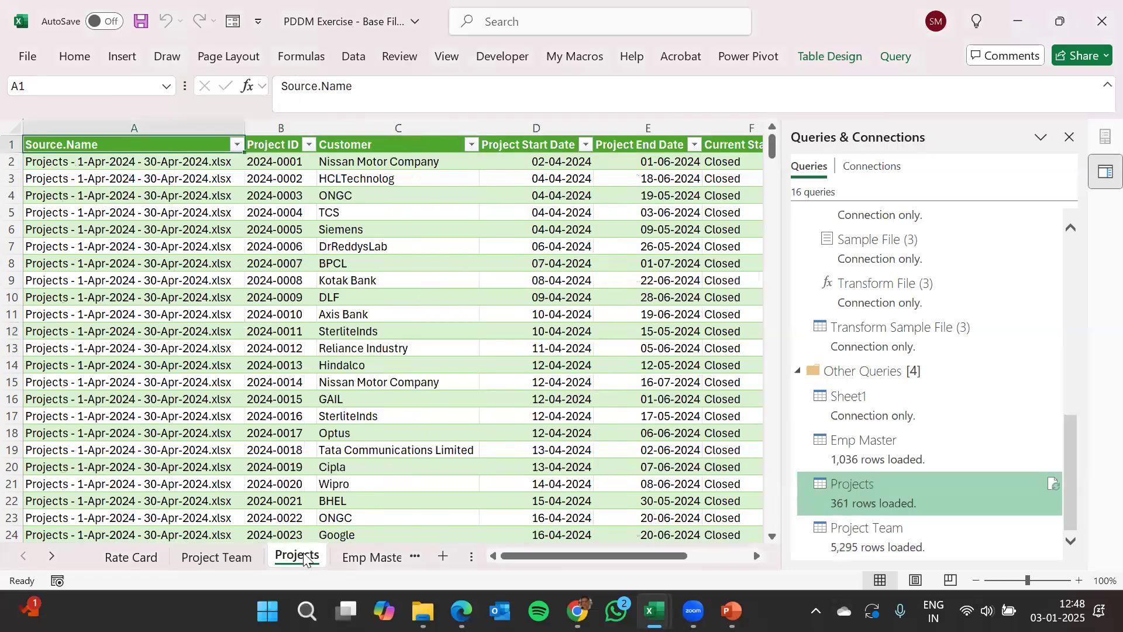
click(820, 57)
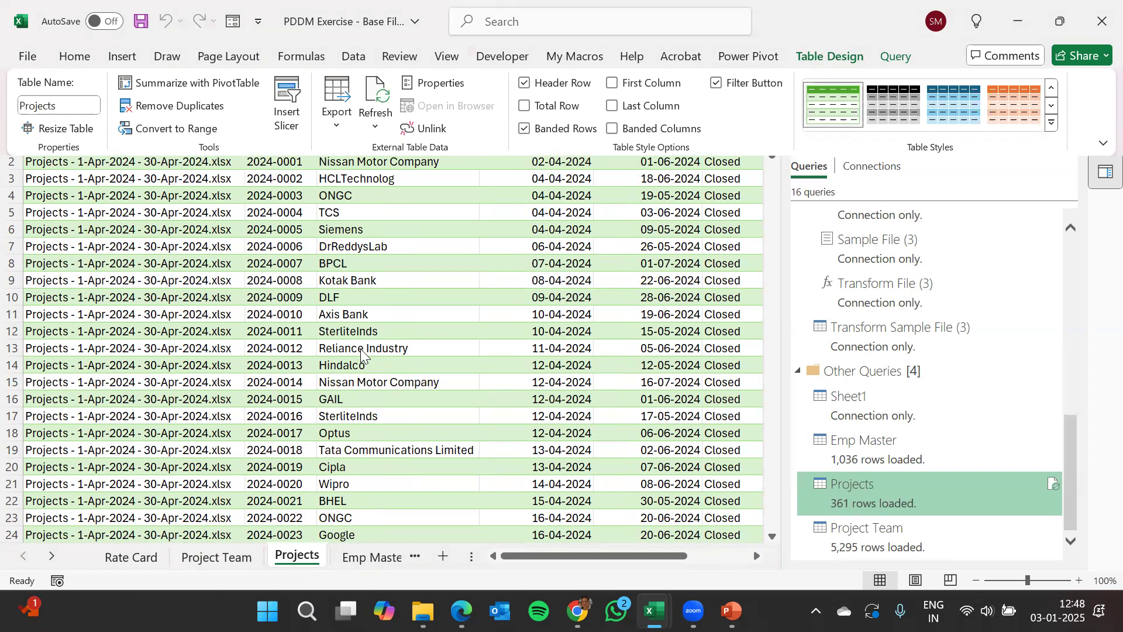
key(alt+Tab)
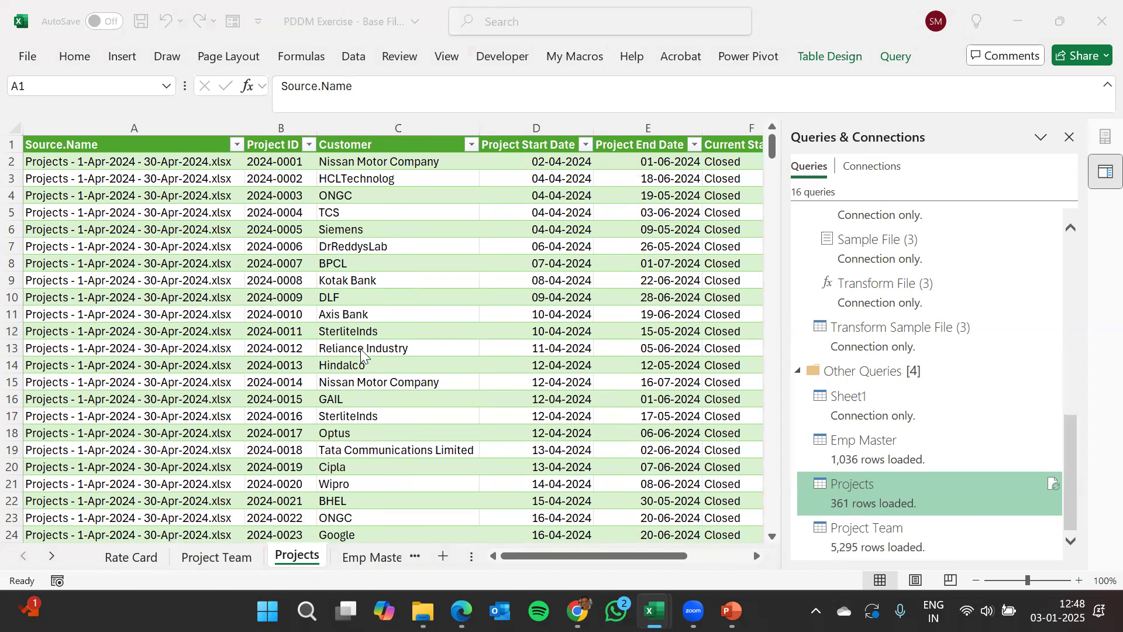